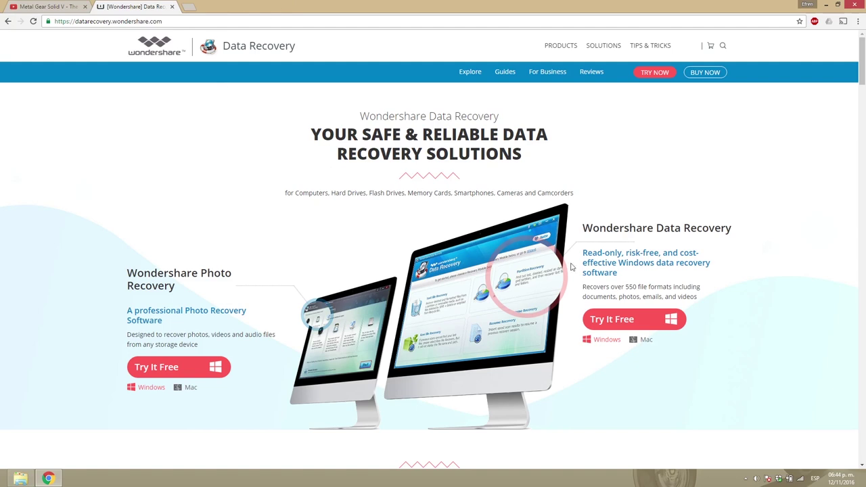
# Download the free trial of Wondershare Data Recovery, then install and launch it
pyautogui.click(620, 329)
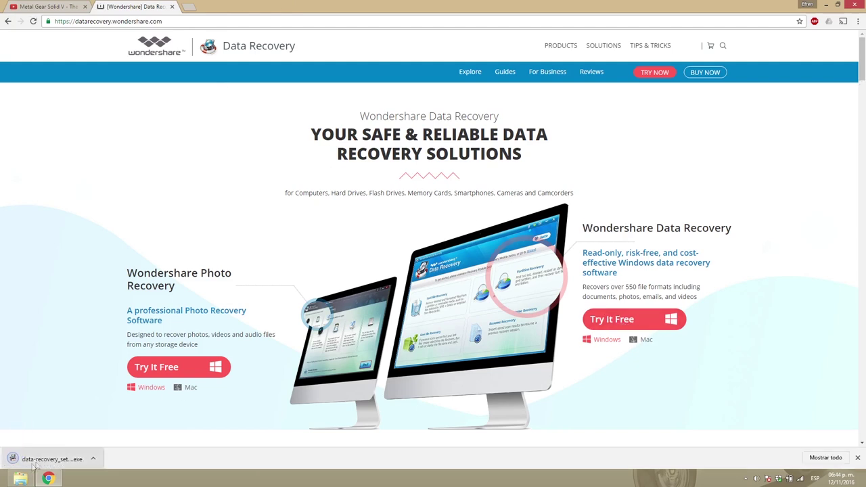
pyautogui.click(49, 458)
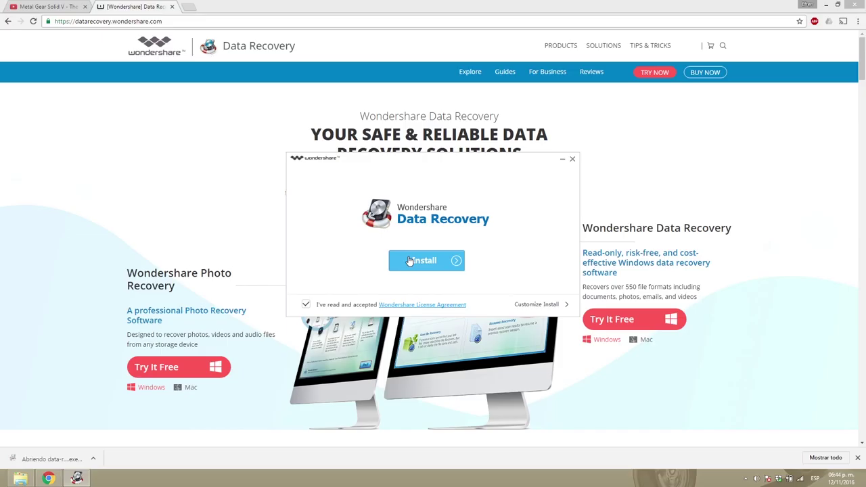
pyautogui.click(410, 259)
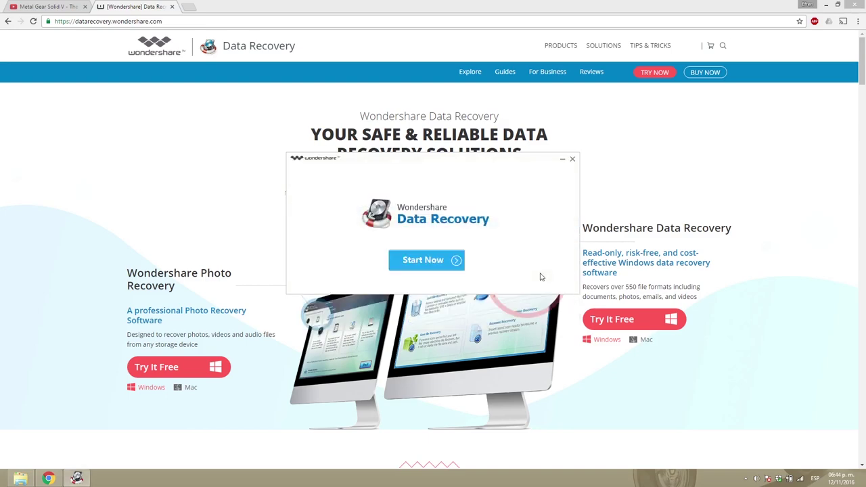
pyautogui.click(443, 267)
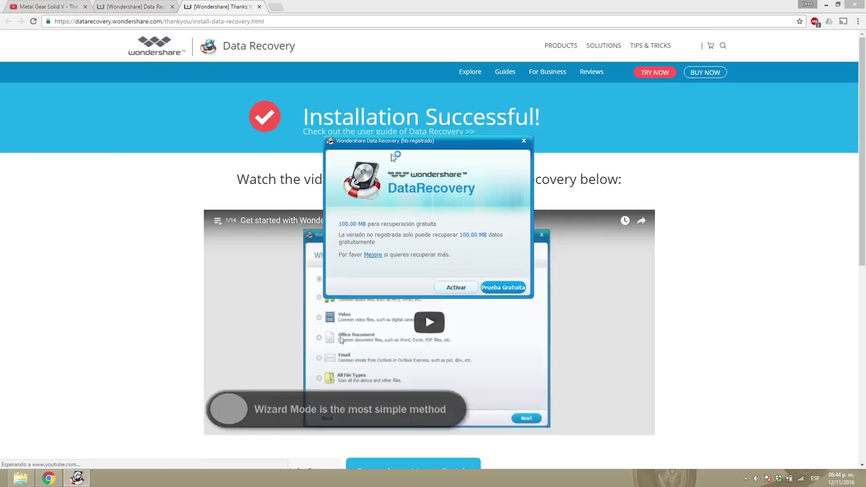
# Close the installation thank-you page, minimize the browser and continue into Data Recovery with the free trial (Prueba Gratuita)
pyautogui.moveTo(388, 144); pyautogui.dragTo(647, 116)
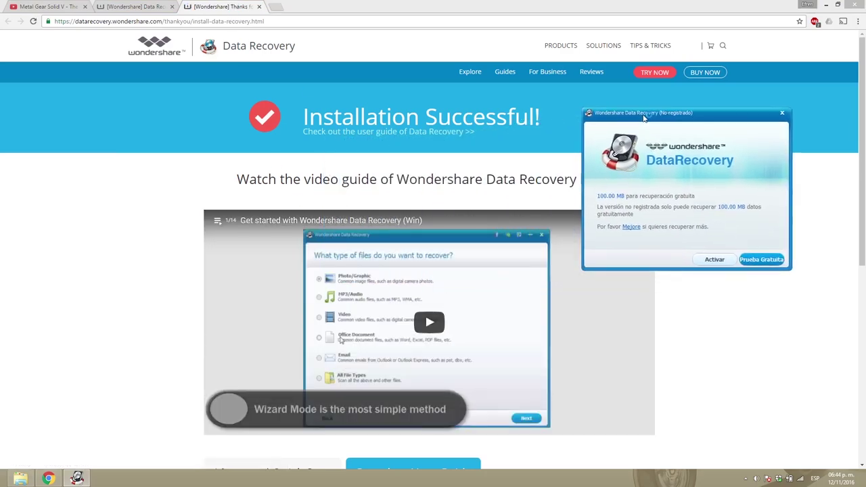
pyautogui.middleClick(232, 5)
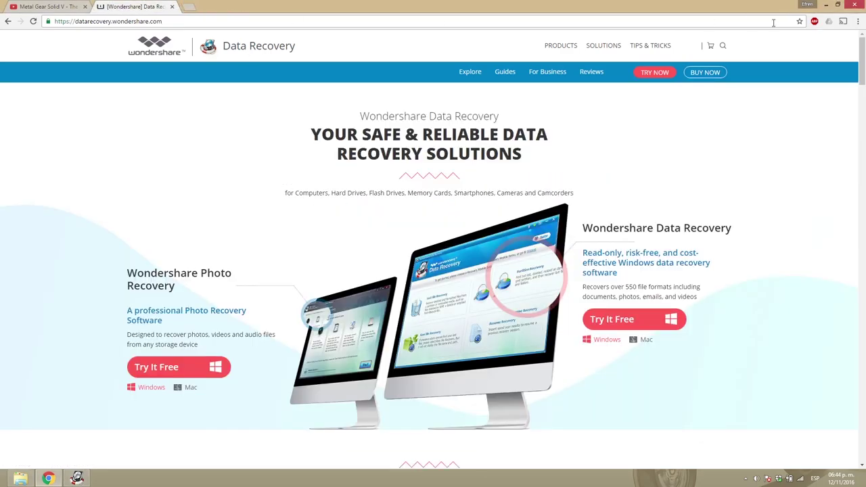
pyautogui.click(824, 6)
pyautogui.moveTo(690, 117); pyautogui.dragTo(437, 133)
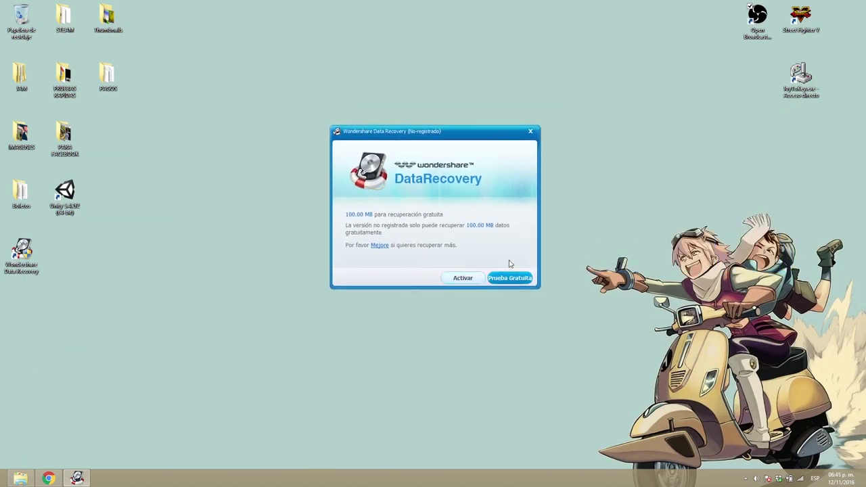
pyautogui.moveTo(461, 136); pyautogui.dragTo(465, 134)
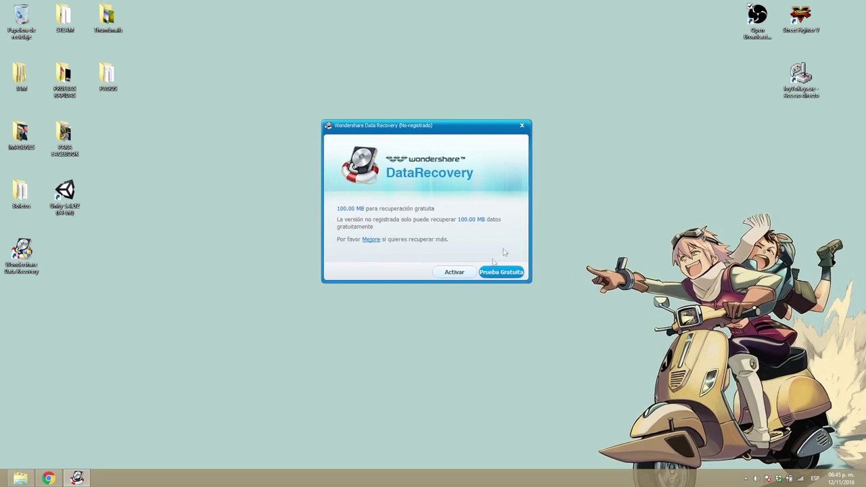
pyautogui.click(507, 272)
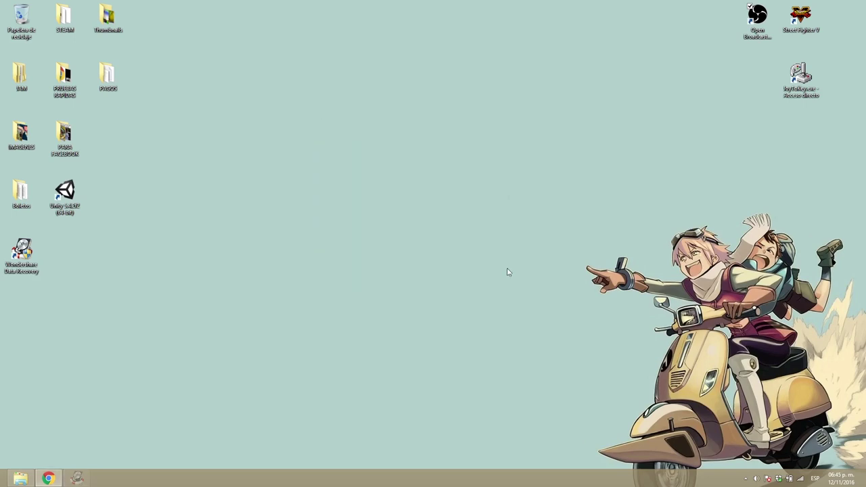
pyautogui.moveTo(423, 143); pyautogui.dragTo(437, 127)
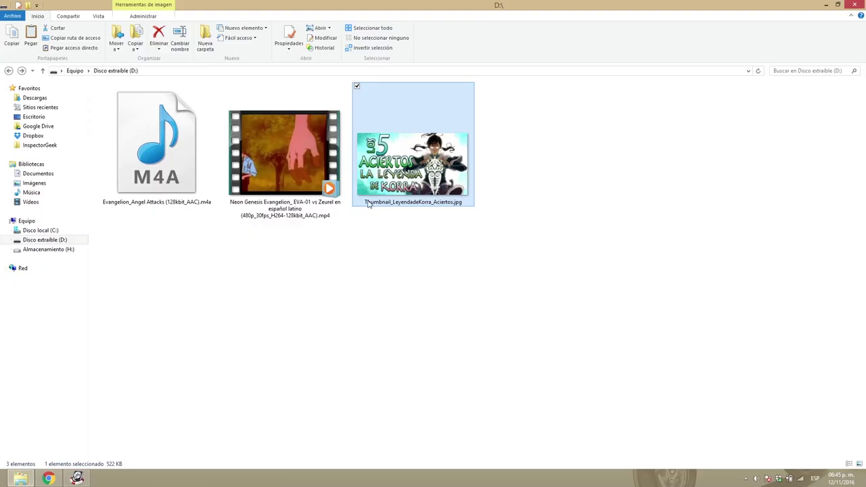
# Examine the audio, video and image files stored on the removable drive D:
pyautogui.click(174, 167)
pyautogui.click(413, 164)
pyautogui.click(247, 158)
pyautogui.click(403, 149)
pyautogui.click(363, 238)
pyautogui.click(291, 156)
pyautogui.click(383, 162)
pyautogui.click(300, 157)
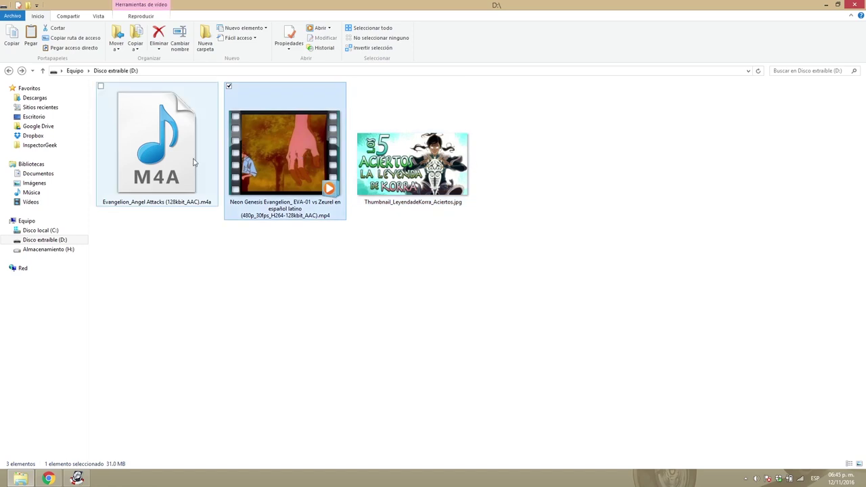
pyautogui.click(169, 159)
pyautogui.click(284, 156)
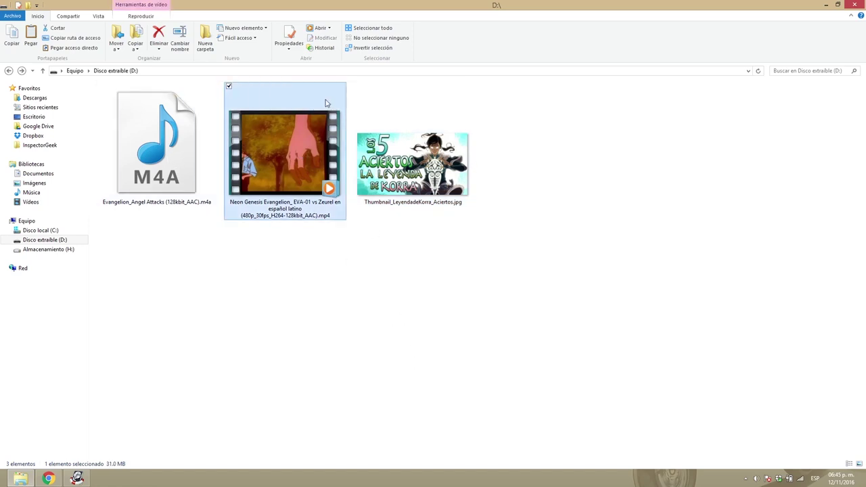
# Permanently delete Thumbnail_LeyendadeKorra_Aciertos.jpg from the removable drive D:
pyautogui.click(414, 162)
pyautogui.click(547, 177)
pyautogui.click(421, 163)
pyautogui.hotkey('shift', 'Delete')
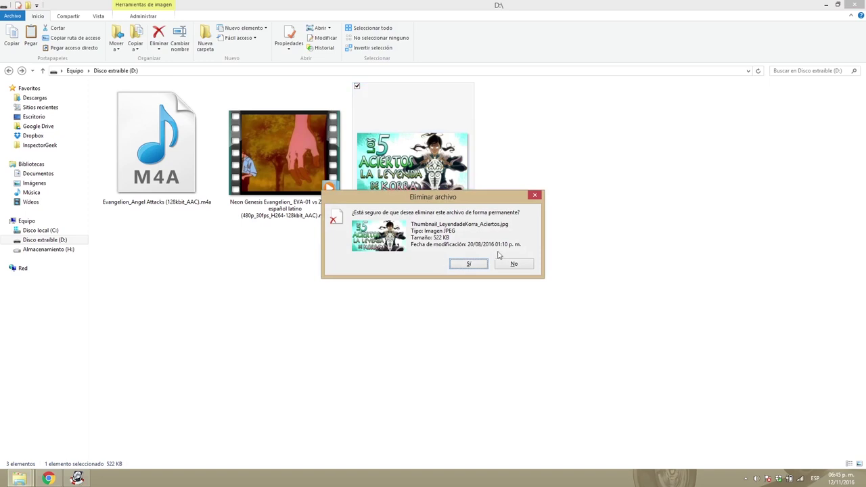
pyautogui.click(473, 265)
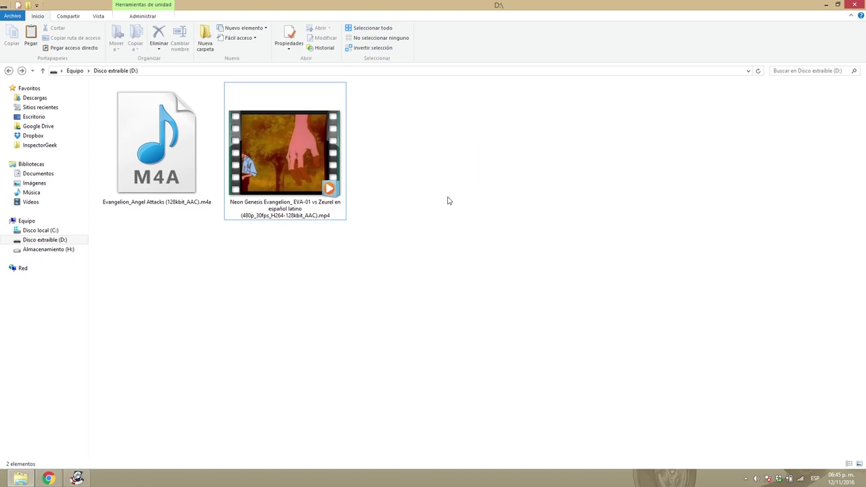
# Delete the Neon Genesis Evangelion MP4 video from the removable drive D:
pyautogui.click(304, 162)
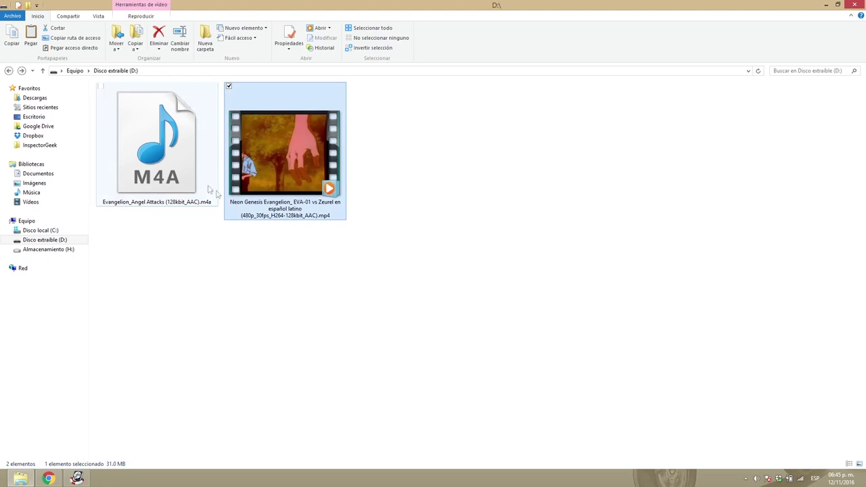
pyautogui.click(162, 146)
pyautogui.click(284, 149)
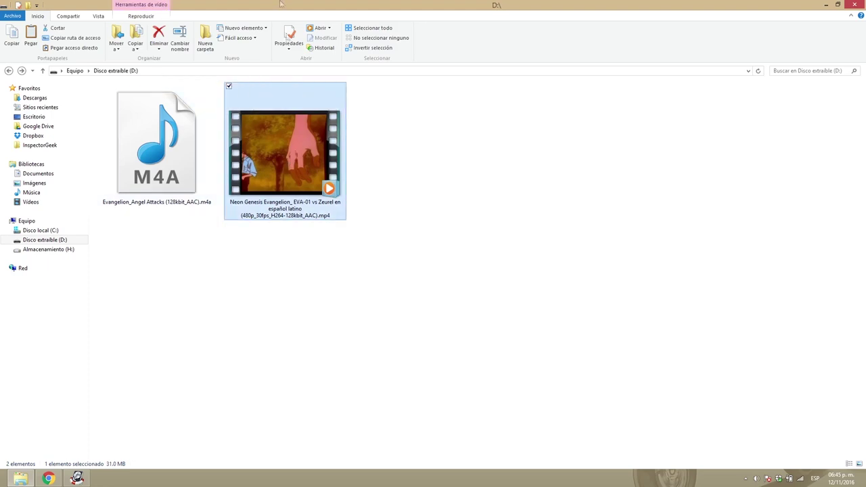
pyautogui.click(201, 147)
pyautogui.click(284, 152)
pyautogui.click(183, 160)
pyautogui.click(318, 163)
pyautogui.press('Delete')
pyautogui.click(468, 268)
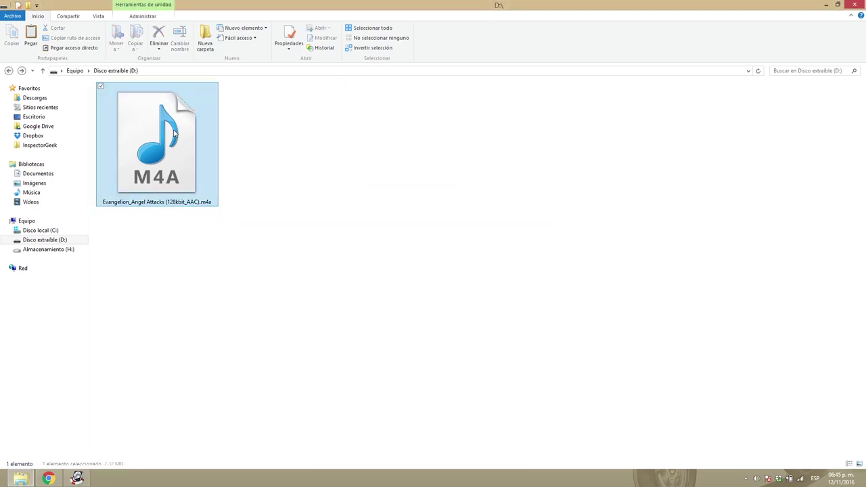
# Delete the Evangelion_Angel Attacks M4A audio file from the removable drive D:
pyautogui.press('Delete')
pyautogui.click(469, 276)
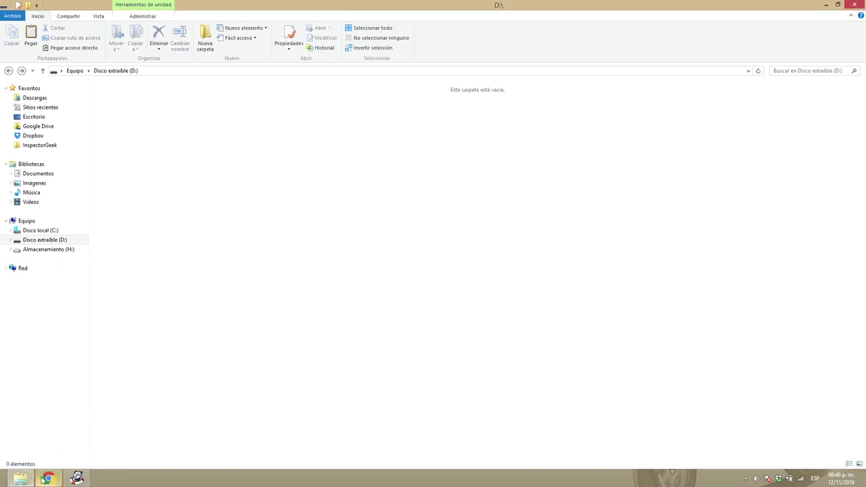
pyautogui.click(158, 71)
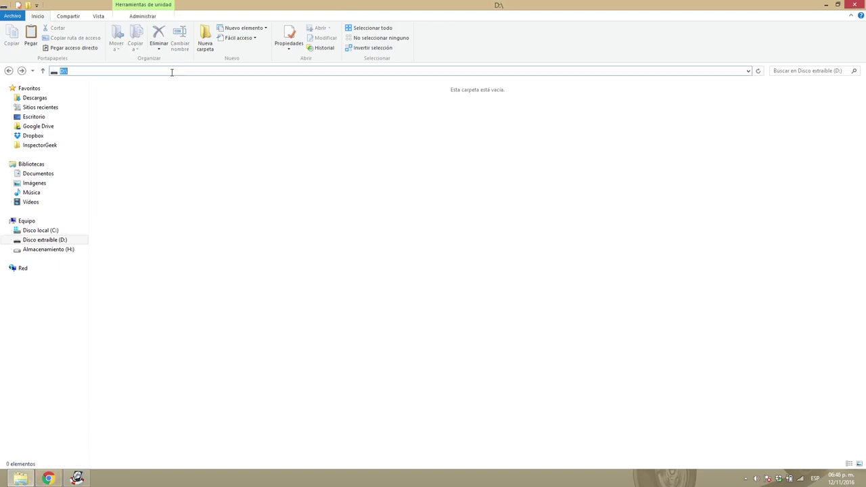
# Switch to Wondershare Data Recovery and run a lost-file scan (Recuperación de Archivos Perdidos) on the D: local disk
pyautogui.click(80, 474)
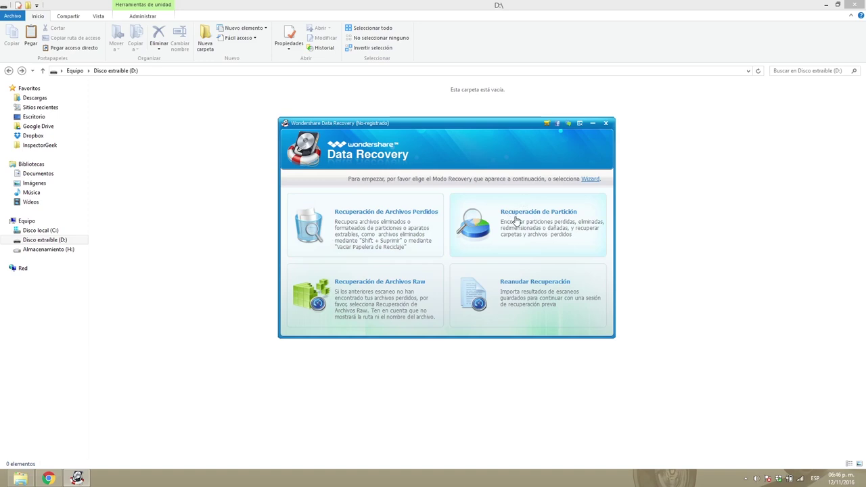
pyautogui.moveTo(481, 122); pyautogui.dragTo(485, 115)
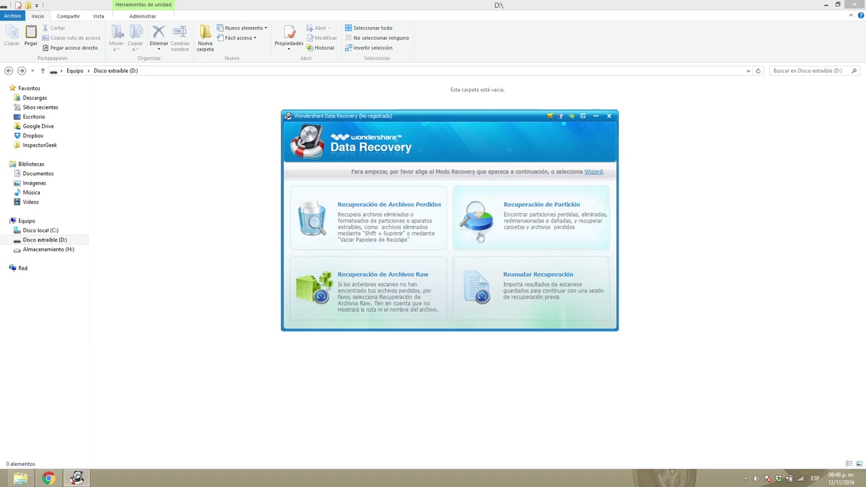
pyautogui.moveTo(478, 119); pyautogui.dragTo(467, 124)
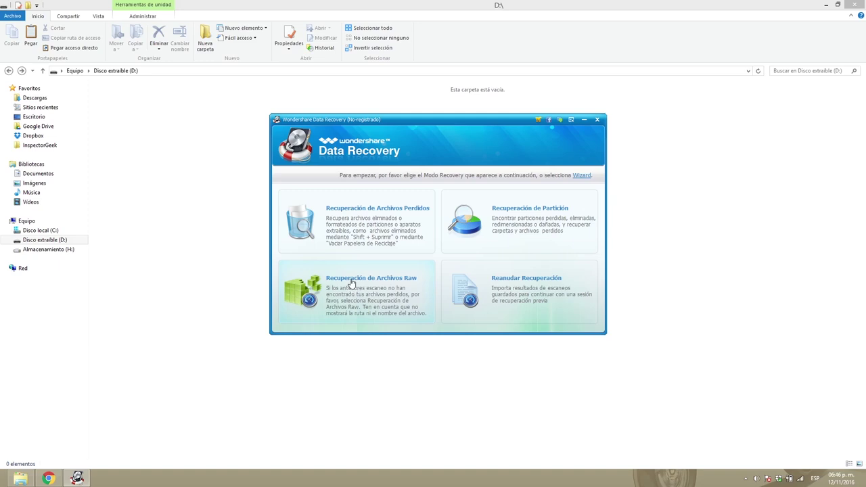
pyautogui.click(377, 215)
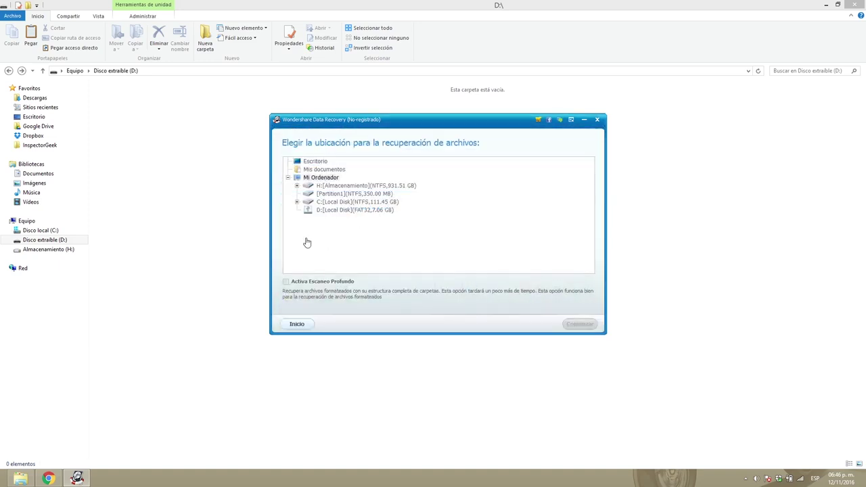
pyautogui.click(338, 211)
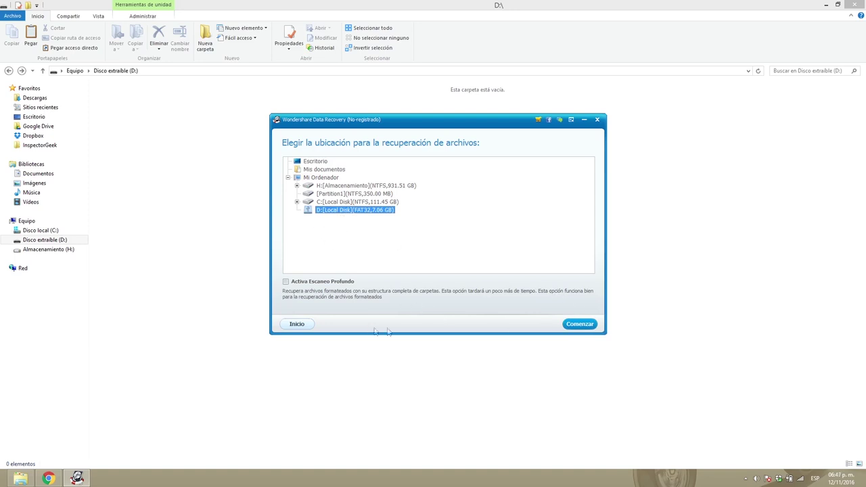
pyautogui.doubleClick(357, 211)
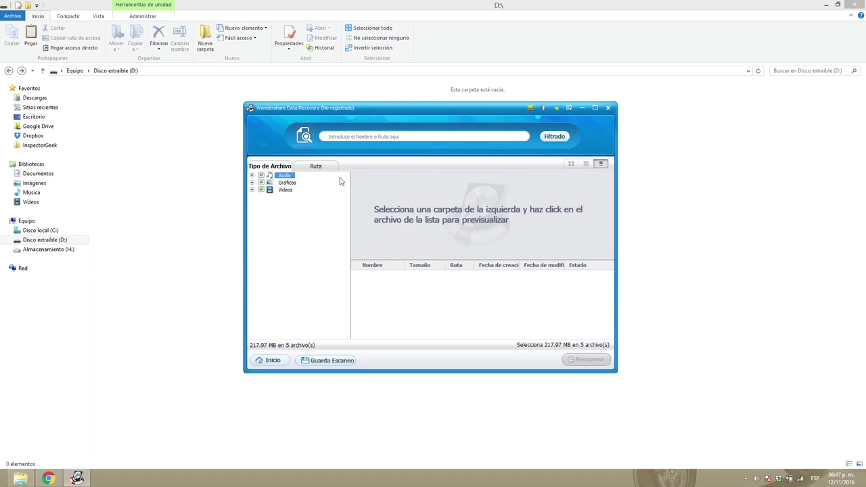
# Expand the Audio, Gráficos and Videos categories of the scan results and select the M4A type
pyautogui.click(251, 175)
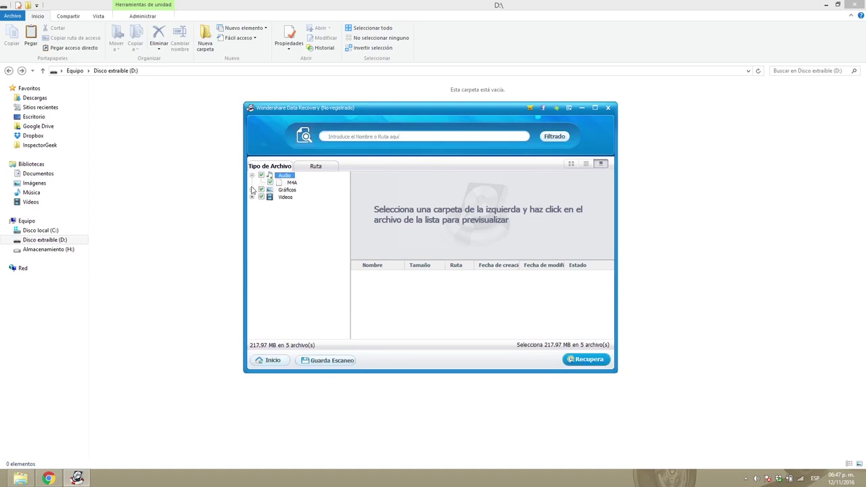
pyautogui.click(251, 189)
pyautogui.click(252, 204)
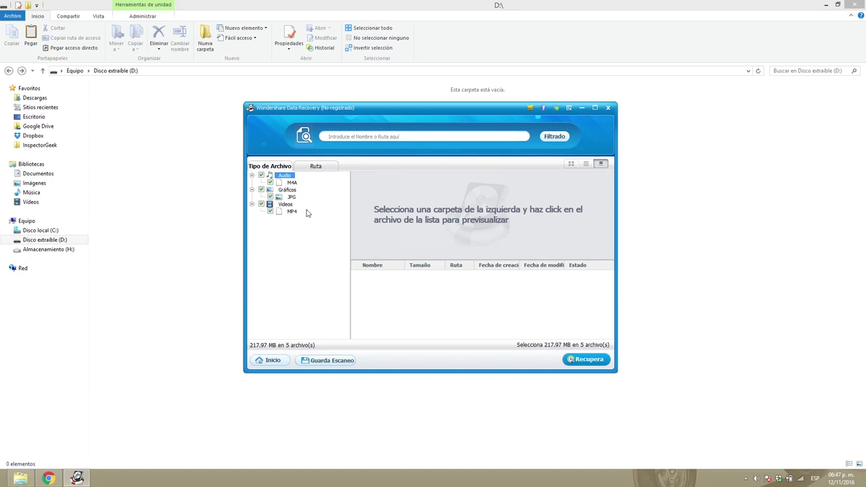
pyautogui.click(287, 190)
pyautogui.click(286, 205)
pyautogui.click(291, 182)
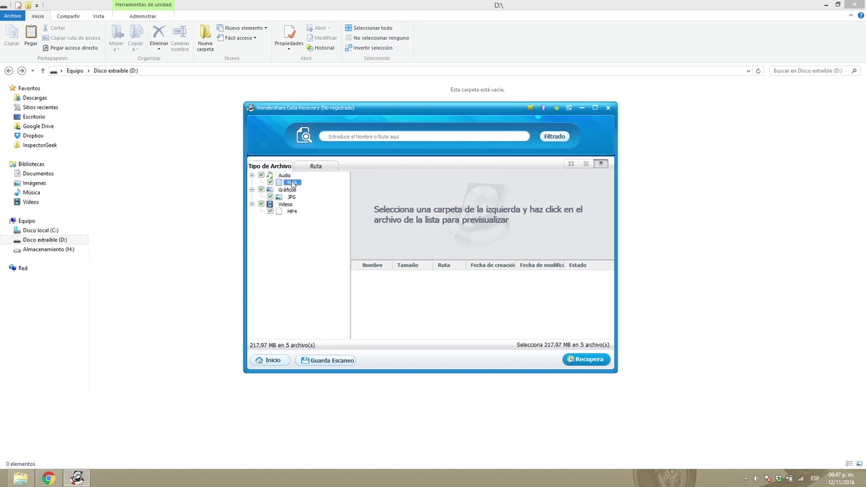
# List the found JPG files with the name column widened and preview Thumbnail_LeyendadeKorra_Aciertos.jpg
pyautogui.click(290, 197)
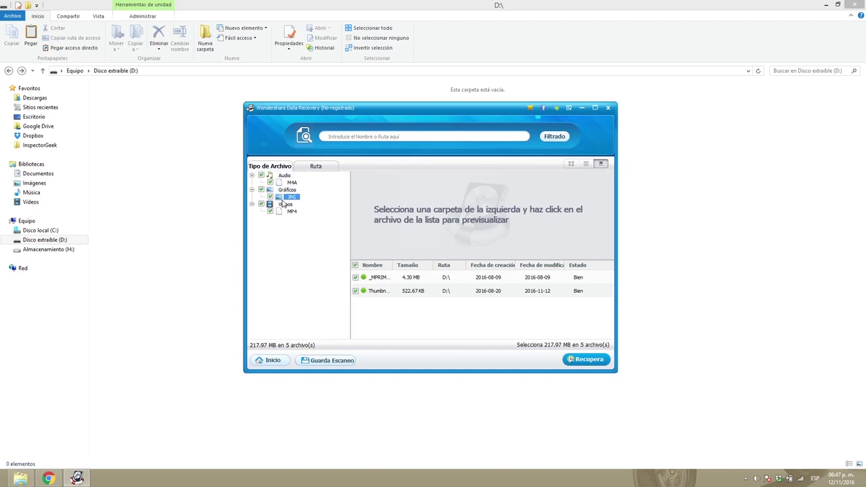
pyautogui.doubleClick(393, 265)
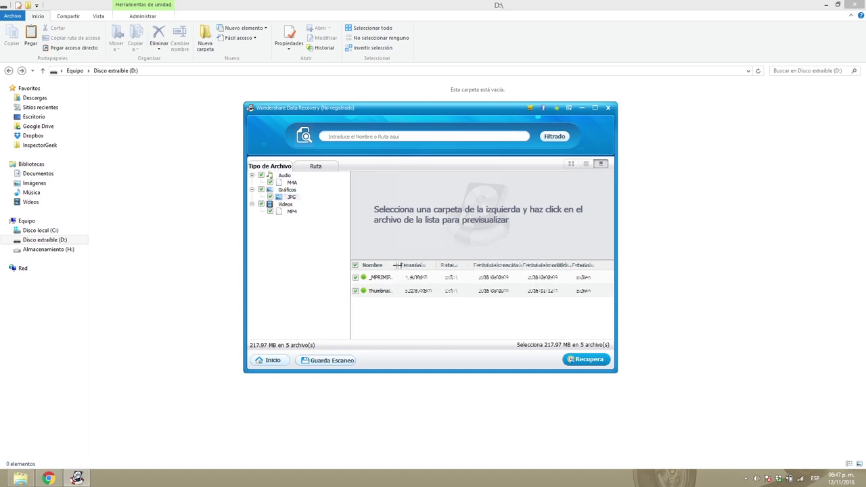
pyautogui.click(388, 296)
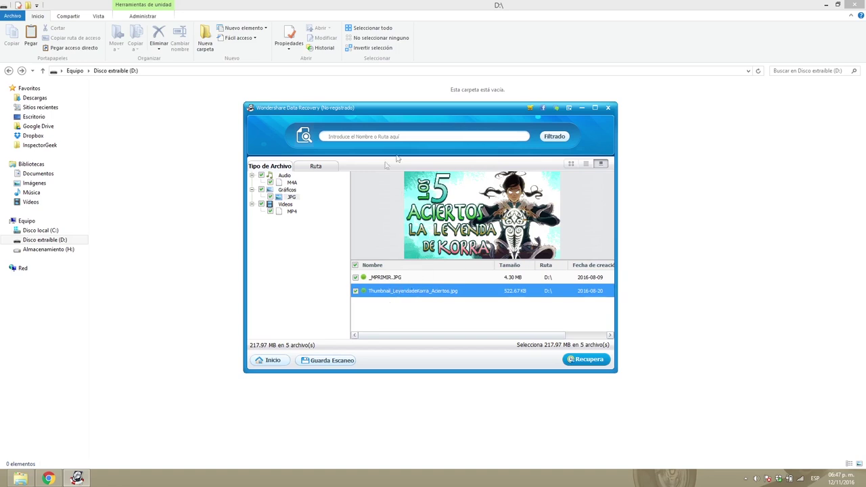
# Inspect the MP4 and M4A files found by the scan, widening the name column to read their full names
pyautogui.click(287, 211)
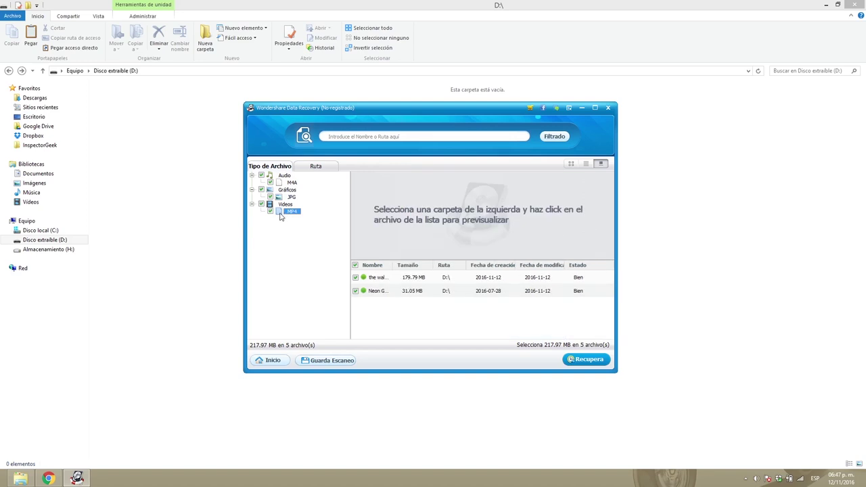
pyautogui.moveTo(395, 265); pyautogui.dragTo(512, 265)
pyautogui.click(438, 293)
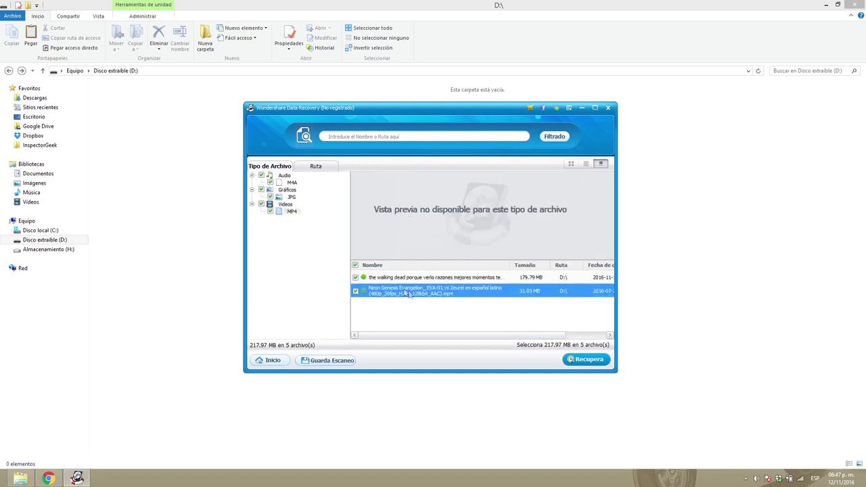
pyautogui.click(448, 279)
pyautogui.click(420, 291)
pyautogui.click(292, 183)
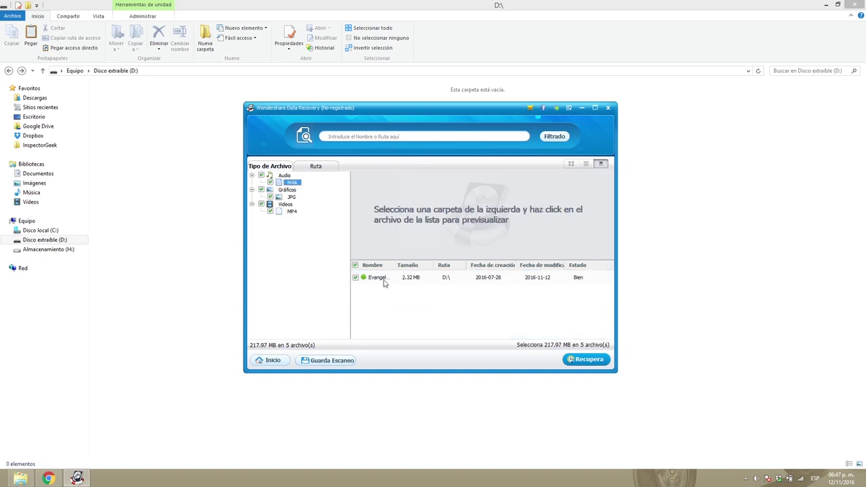
pyautogui.moveTo(392, 266); pyautogui.dragTo(507, 265)
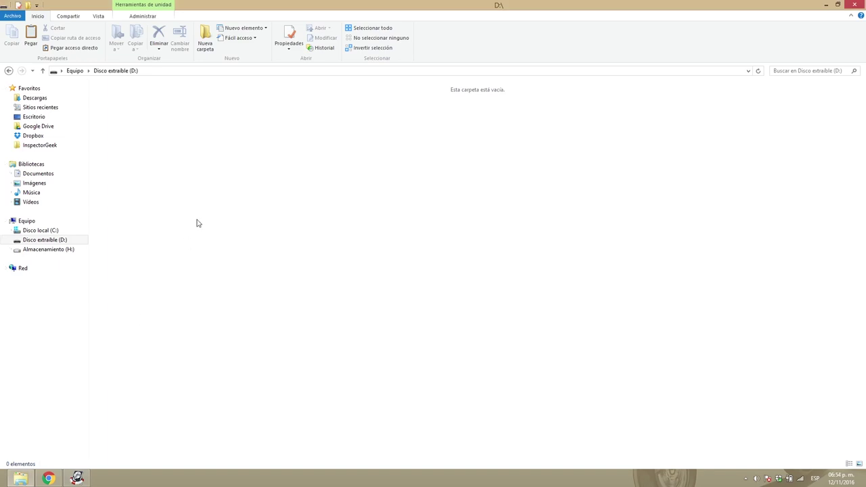
# Create a folder named Recuperar in the root of the removable drive D:
pyautogui.rightClick(169, 155)
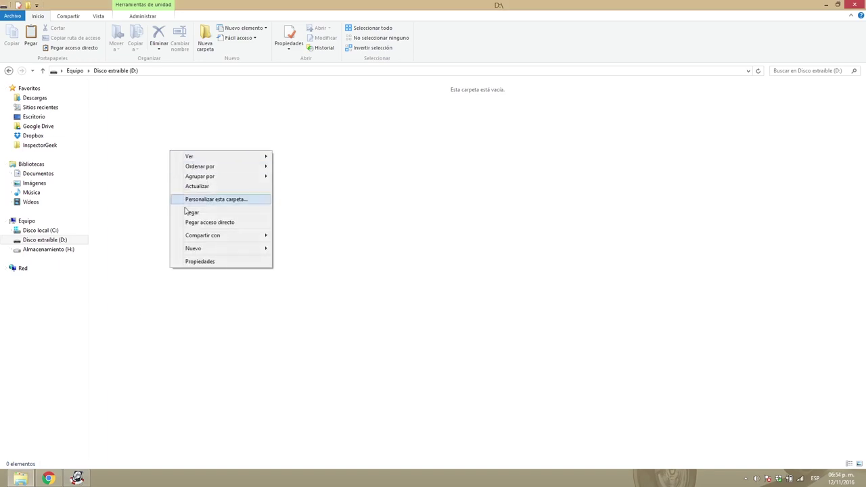
pyautogui.moveTo(195, 250)
pyautogui.click(289, 251)
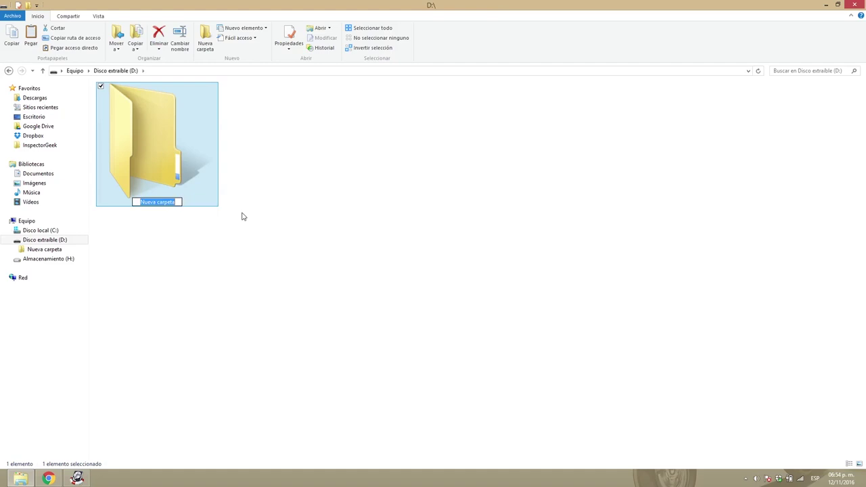
pyautogui.write('Recu')
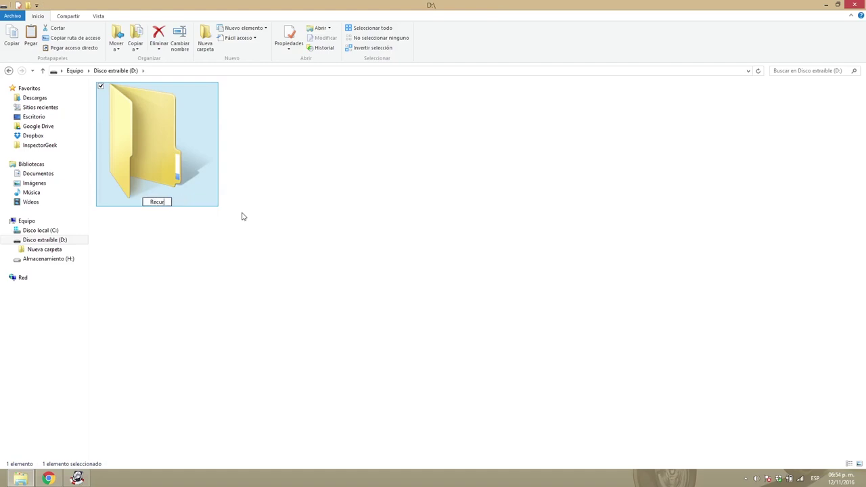
pyautogui.write('perar')
pyautogui.press('Return')
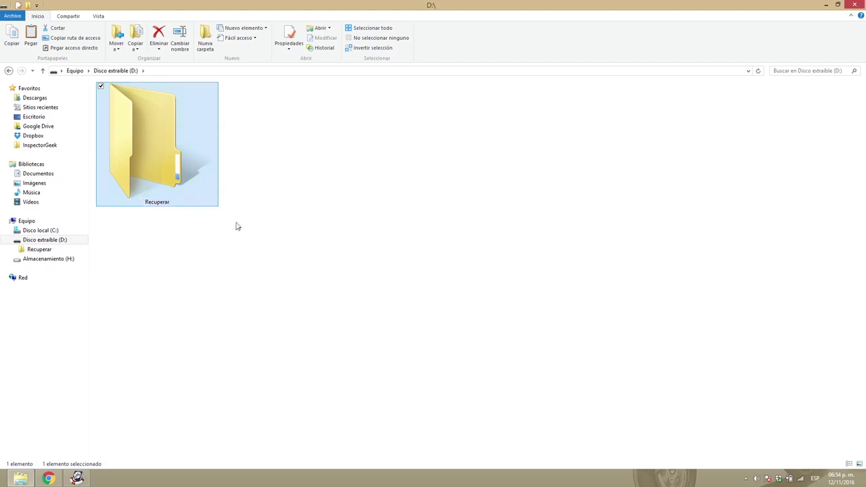
pyautogui.click(240, 226)
# Switch to Wondershare Data Recovery and list the M4A files from the scan results with the name column adjusted
pyautogui.click(76, 478)
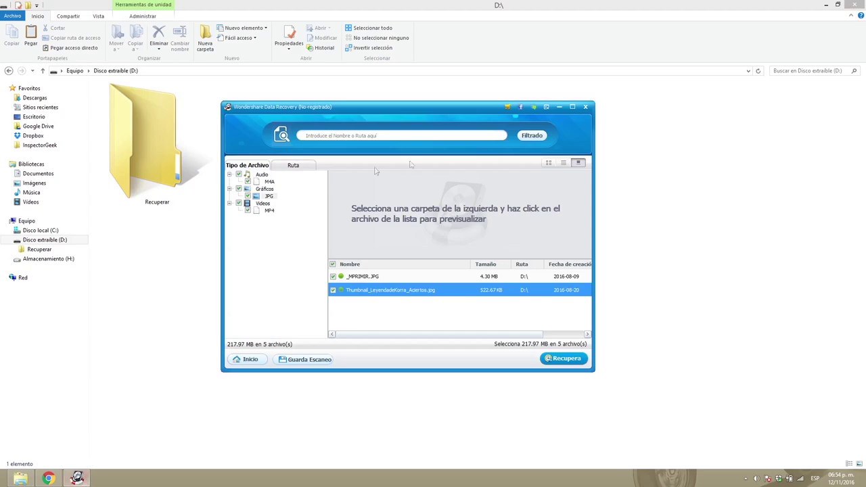
pyautogui.moveTo(403, 113); pyautogui.dragTo(415, 104)
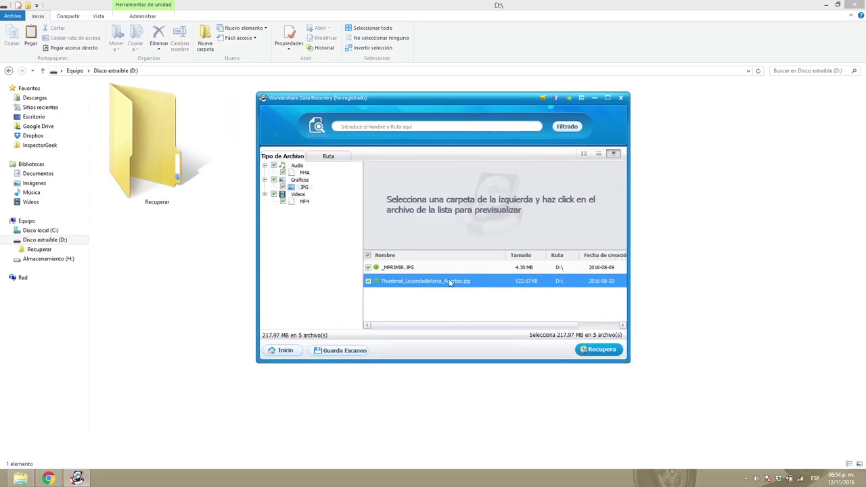
pyautogui.click(303, 172)
pyautogui.moveTo(403, 255); pyautogui.dragTo(502, 255)
pyautogui.rightClick(427, 268)
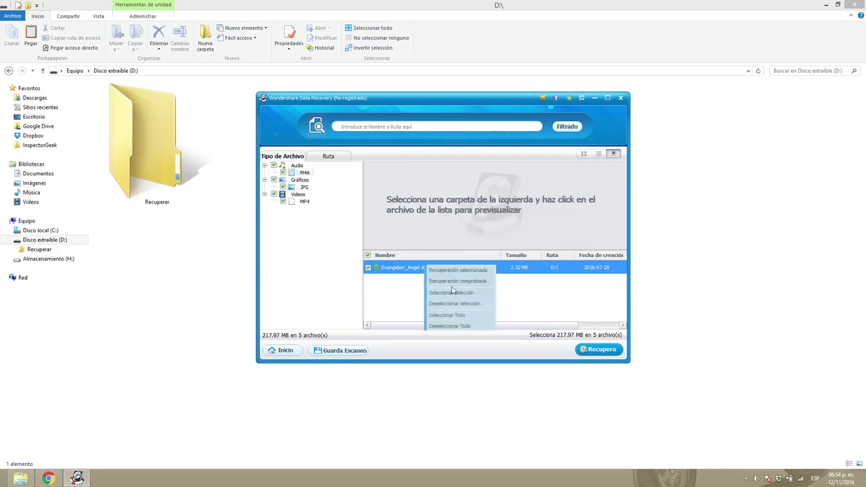
pyautogui.click(392, 292)
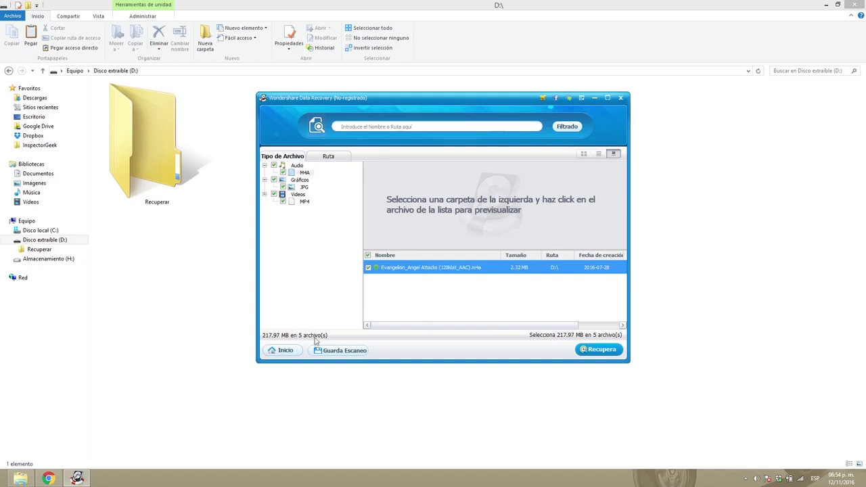
# Recover the selected Evangelion_Angel Attacks (128kbit_AAC).m4a into the Recuperar folder on D:, accepting to save on the source partition
pyautogui.rightClick(404, 270)
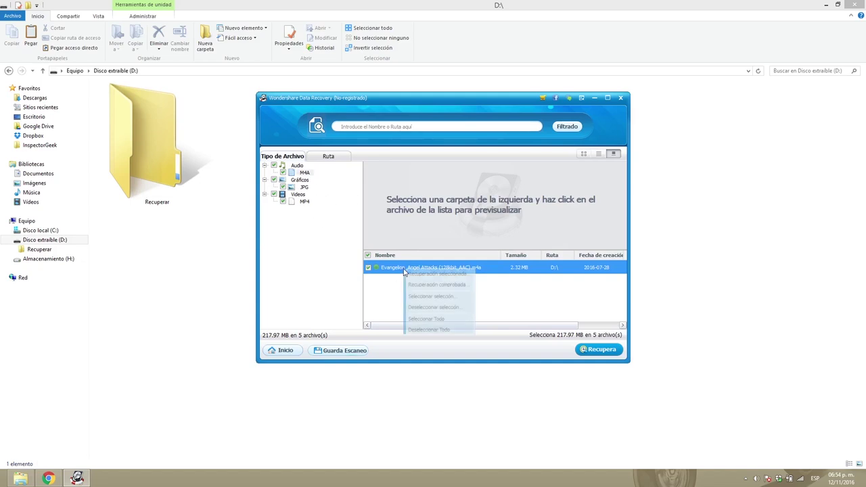
pyautogui.click(450, 274)
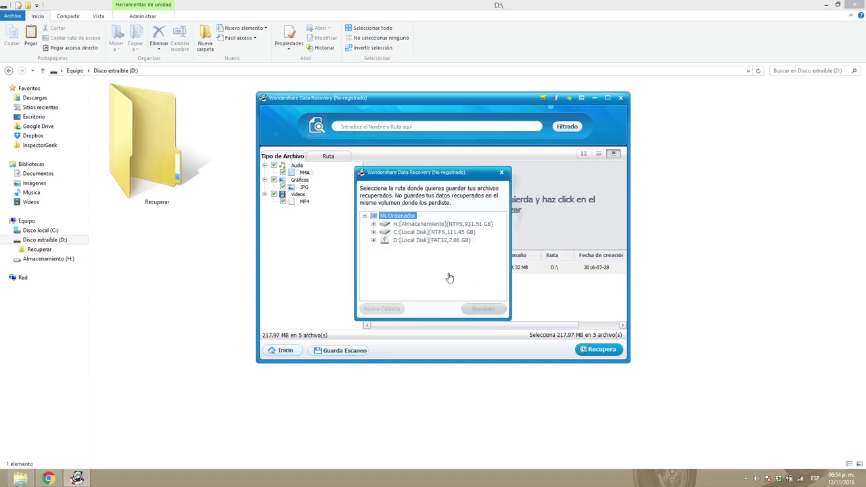
pyautogui.click(373, 240)
pyautogui.click(409, 249)
pyautogui.moveTo(431, 171); pyautogui.dragTo(452, 150)
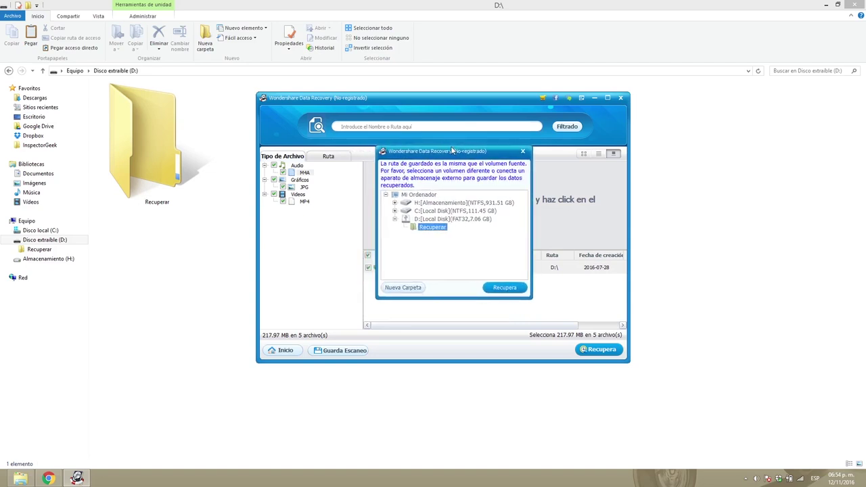
pyautogui.click(505, 288)
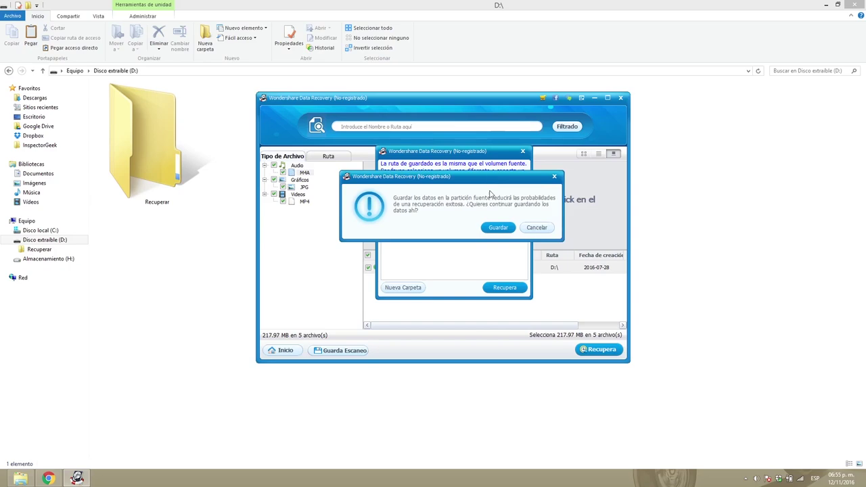
pyautogui.click(499, 228)
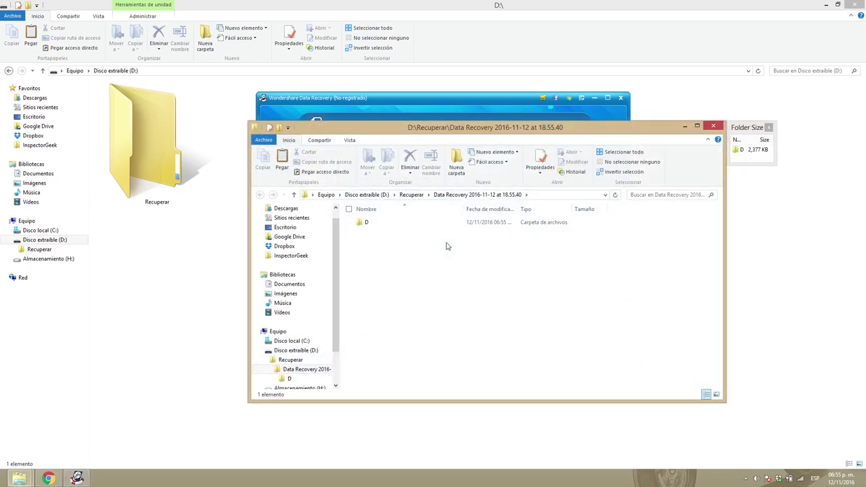
# Dismiss the recovery completion message and open the recovered D folder in a maximized Explorer window
pyautogui.moveTo(574, 136); pyautogui.dragTo(514, 245)
pyautogui.moveTo(452, 139); pyautogui.dragTo(477, 87)
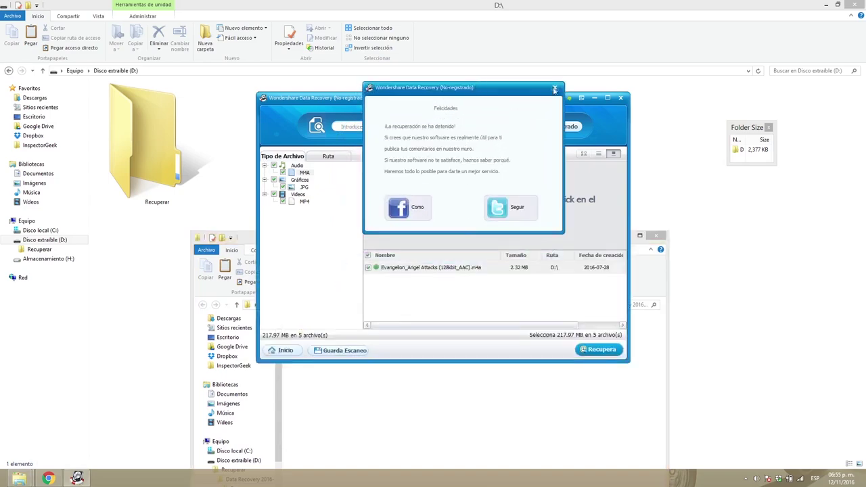
pyautogui.click(555, 87)
pyautogui.moveTo(253, 238); pyautogui.dragTo(327, 116)
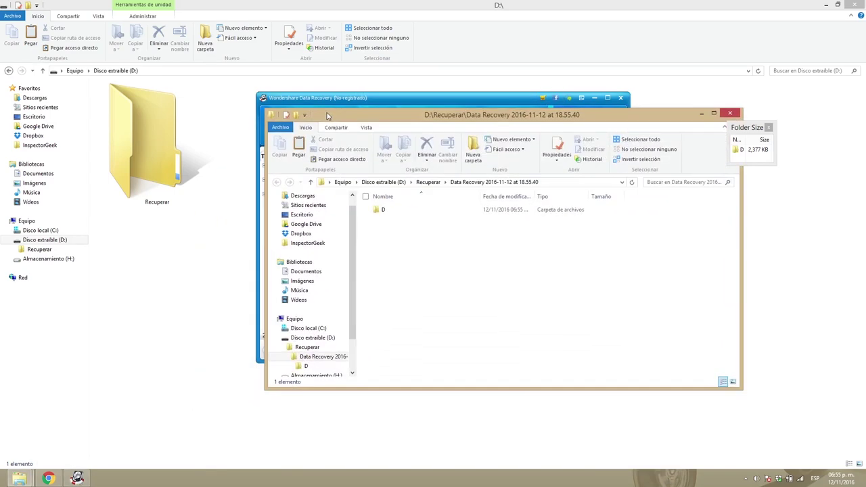
pyautogui.doubleClick(381, 210)
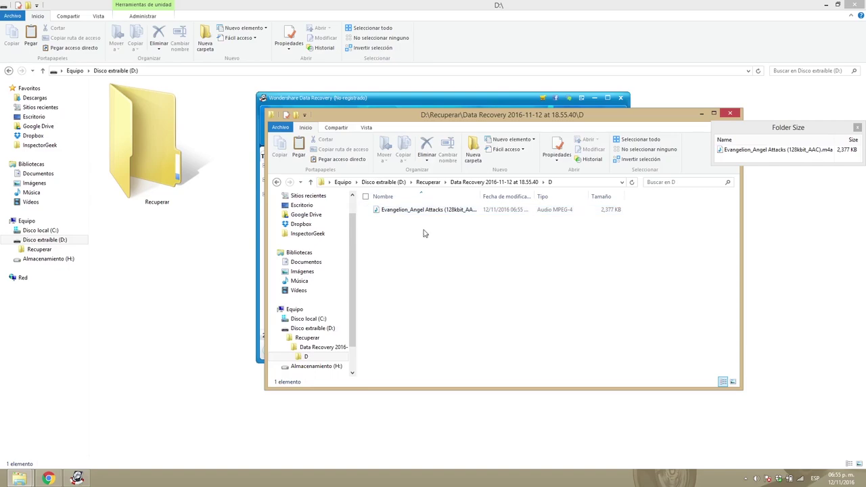
pyautogui.doubleClick(469, 109)
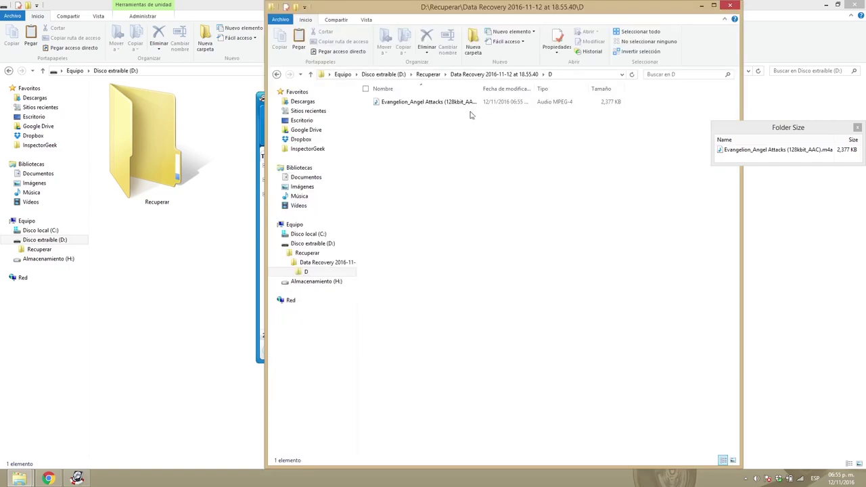
pyautogui.doubleClick(467, 12)
pyautogui.doubleClick(467, 93)
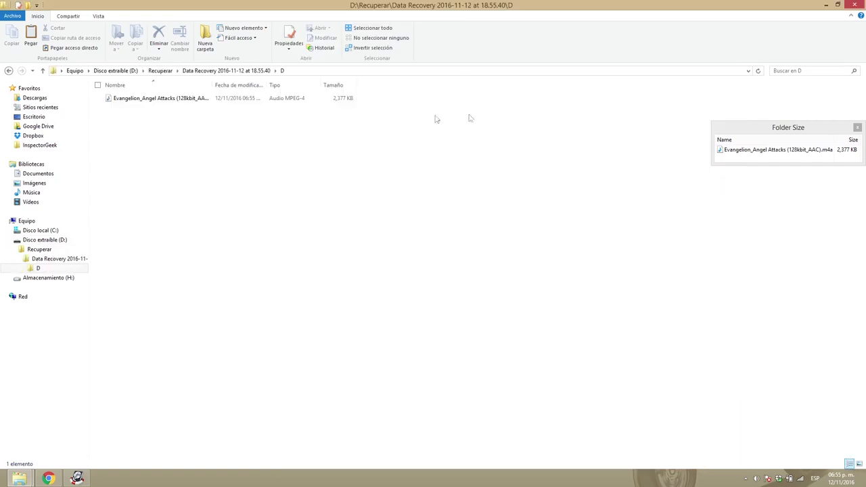
# Play the recovered Evangelion_Angel Attacks (128kbit_AAC).m4a, close the player and widen the name column to show the full file name
pyautogui.doubleClick(141, 99)
pyautogui.moveTo(173, 12); pyautogui.dragTo(315, 67)
pyautogui.moveTo(572, 291); pyautogui.dragTo(674, 349)
pyautogui.click(661, 60)
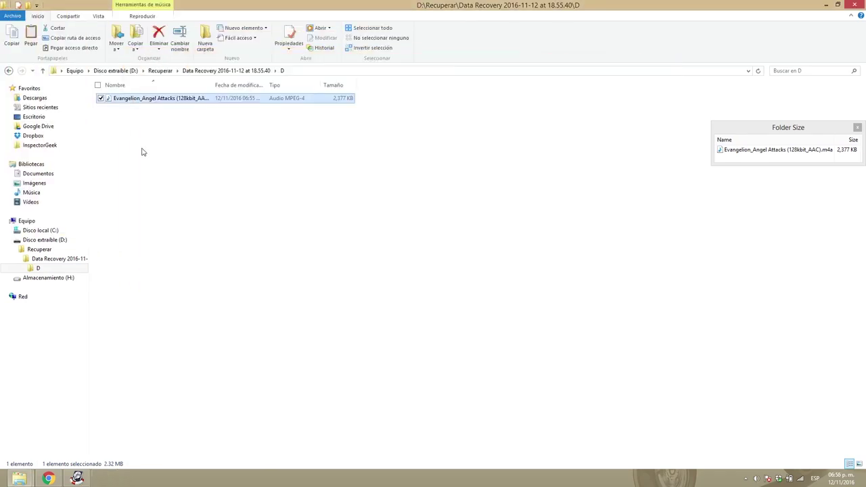
pyautogui.moveTo(212, 82); pyautogui.dragTo(242, 102)
# Switch to Wondershare Data Recovery and return from the scan results to its start screen
pyautogui.click(76, 478)
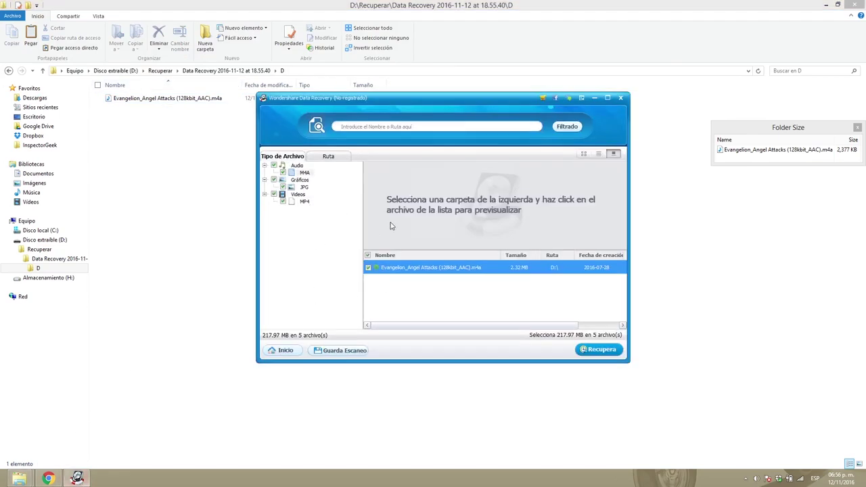
pyautogui.click(285, 350)
pyautogui.click(486, 232)
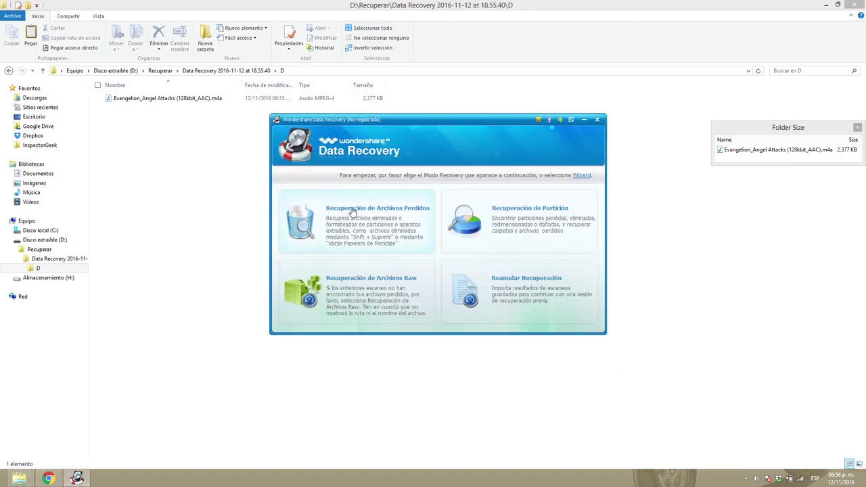
# Open Recuperación de Archivos Perdidos, expand the D: local disk and select it as the location to scan
pyautogui.click(351, 212)
pyautogui.click(296, 209)
pyautogui.click(335, 218)
pyautogui.click(336, 212)
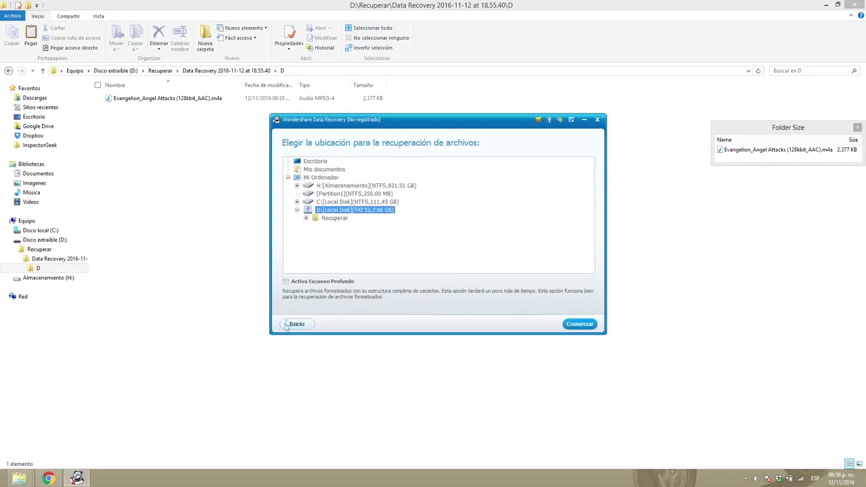
# Try the Activa Escaneo Profundo option for the D: disk and turn it back off
pyautogui.click(313, 284)
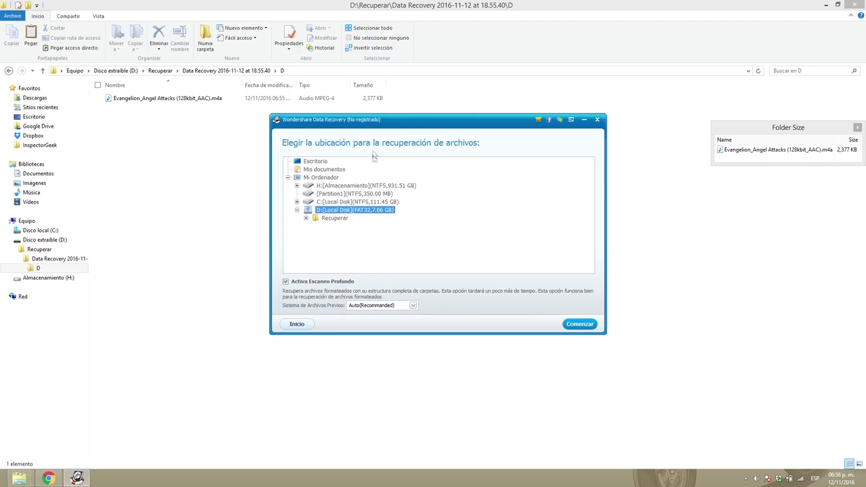
pyautogui.moveTo(378, 126)
pyautogui.mouseDown()
pyautogui.moveTo(354, 134)
pyautogui.moveTo(390, 138)
pyautogui.mouseUp()
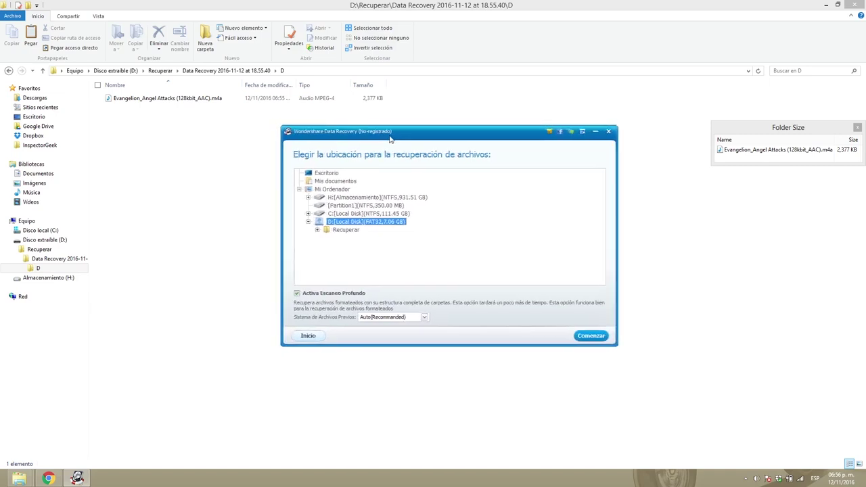
pyautogui.click(334, 295)
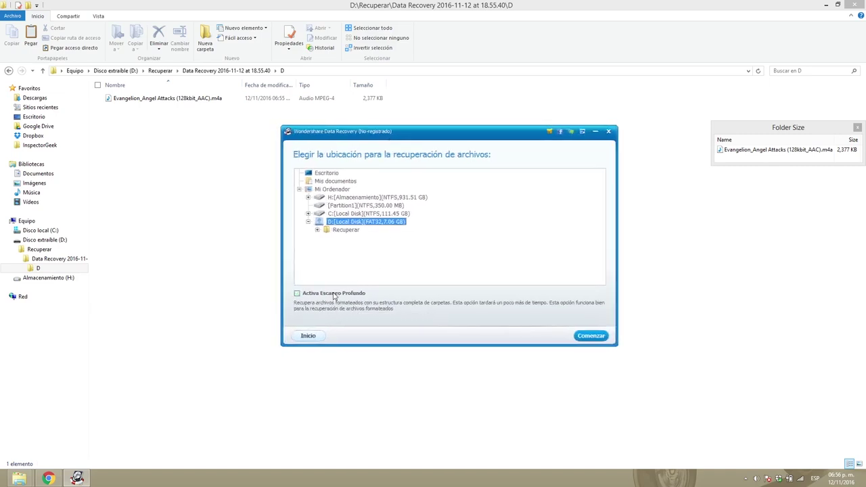